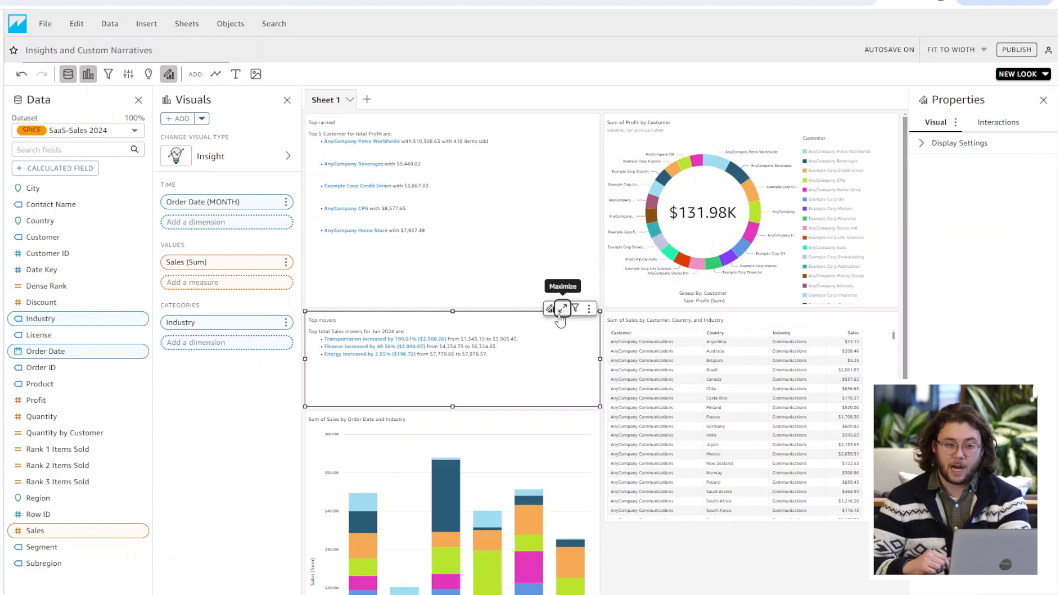
- Show Suggested insights, glance at a Forecast card's menu, and add the Top 3 Customers by Profit insight
left_click(148, 74)
mouse_move(219, 211)
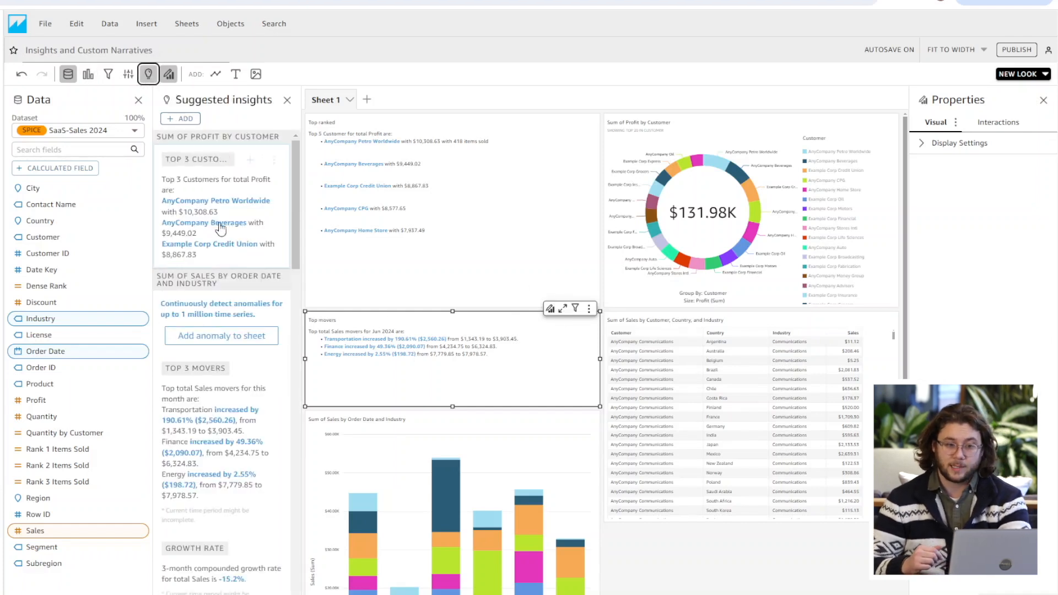
scroll(189, 257, "down", 3)
scroll(194, 273, "down", 3)
scroll(199, 282, "down", 3)
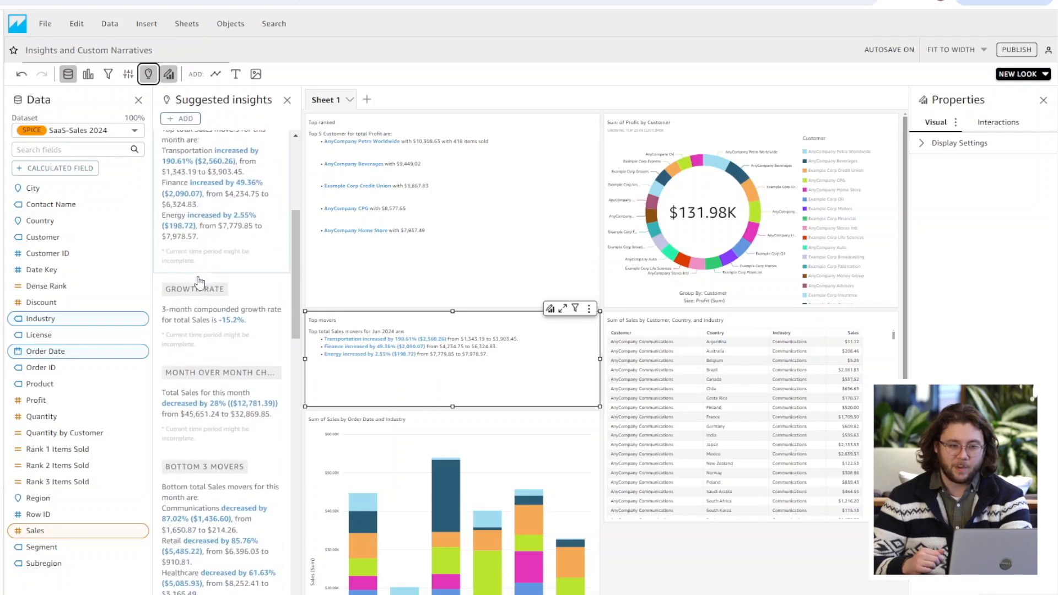
scroll(198, 283, "down", 2)
scroll(198, 283, "down", 3)
scroll(198, 282, "down", 5)
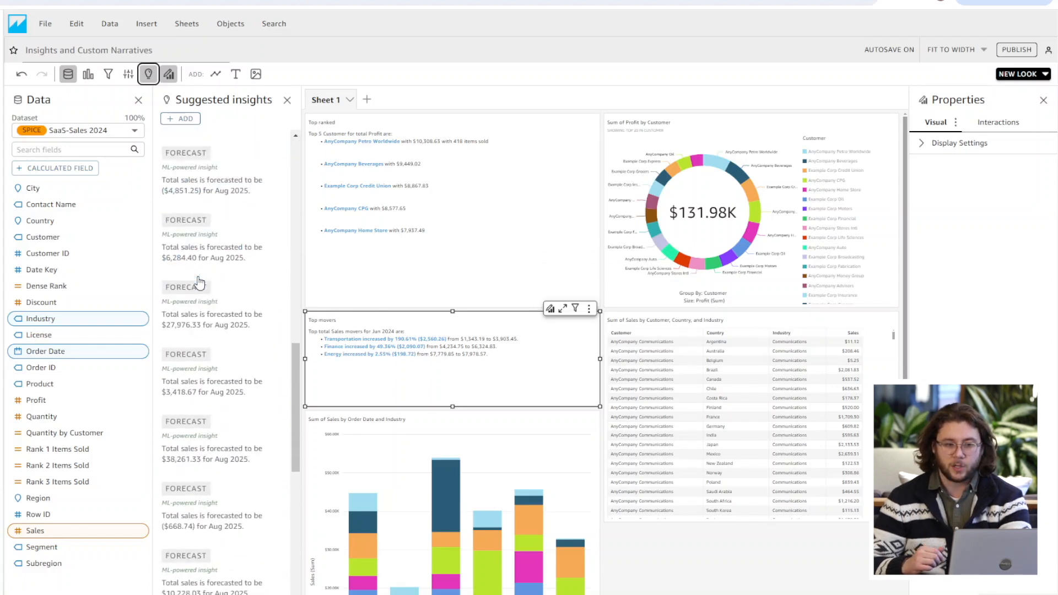
mouse_move(222, 238)
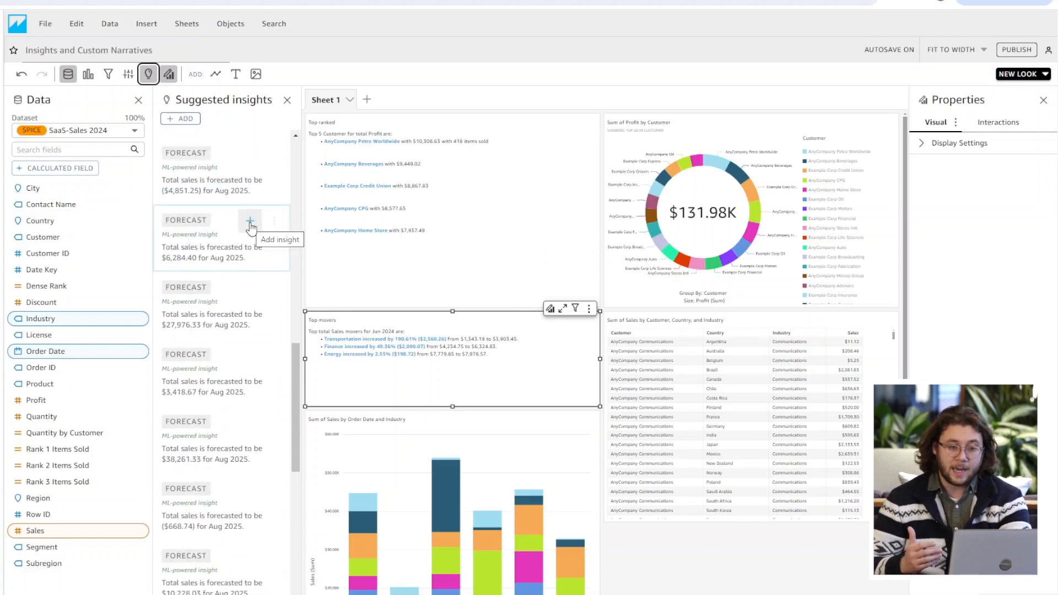
left_click(274, 221)
mouse_move(334, 219)
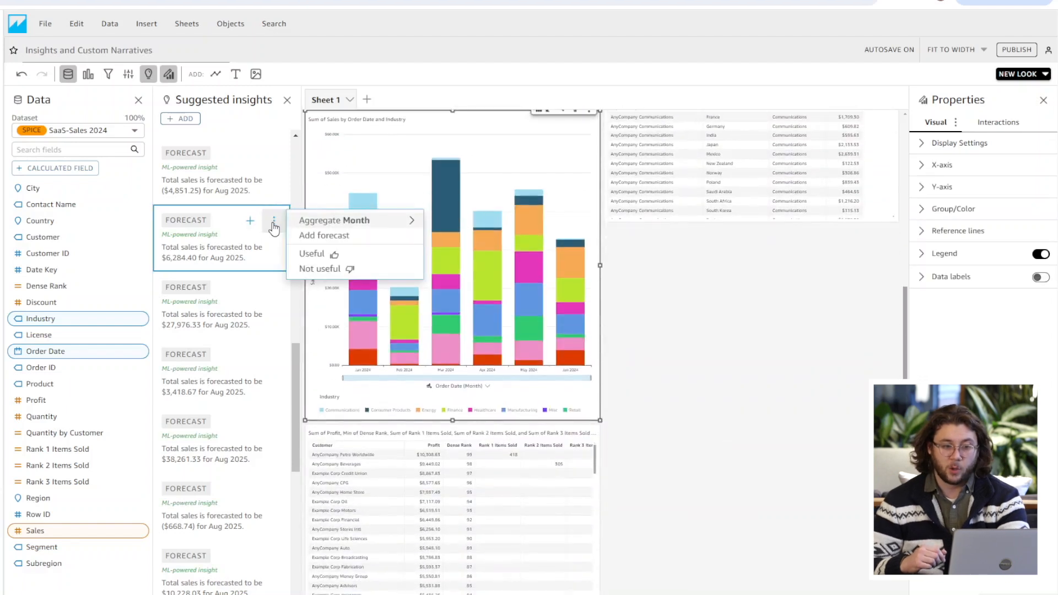
left_click(215, 244)
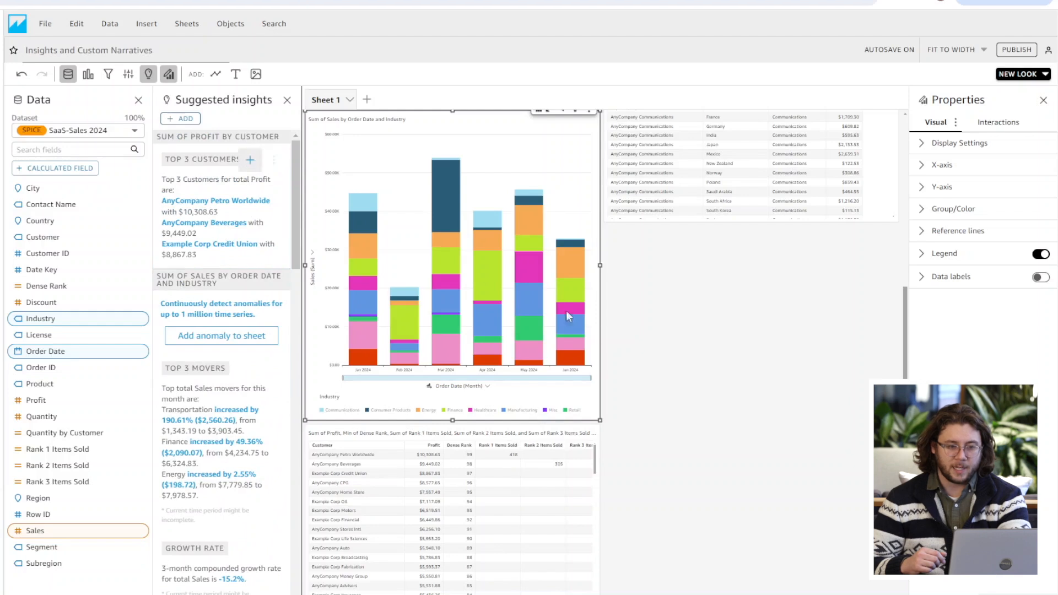
scroll(455, 289, "up", 5)
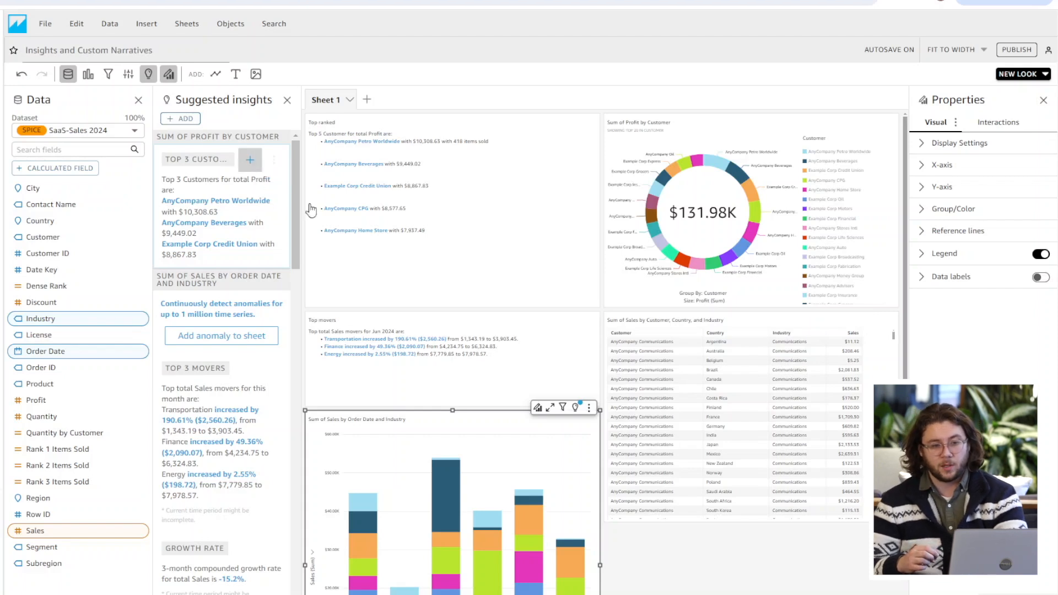
left_click(249, 159)
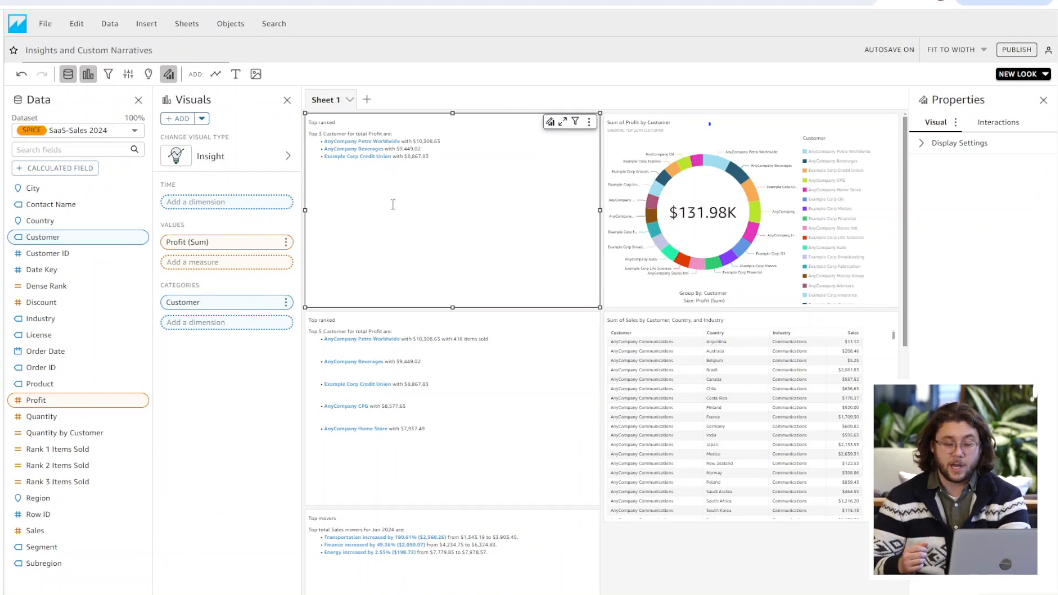
- Start customizing the narrative of the new Top 3 customers insight
left_click(590, 122)
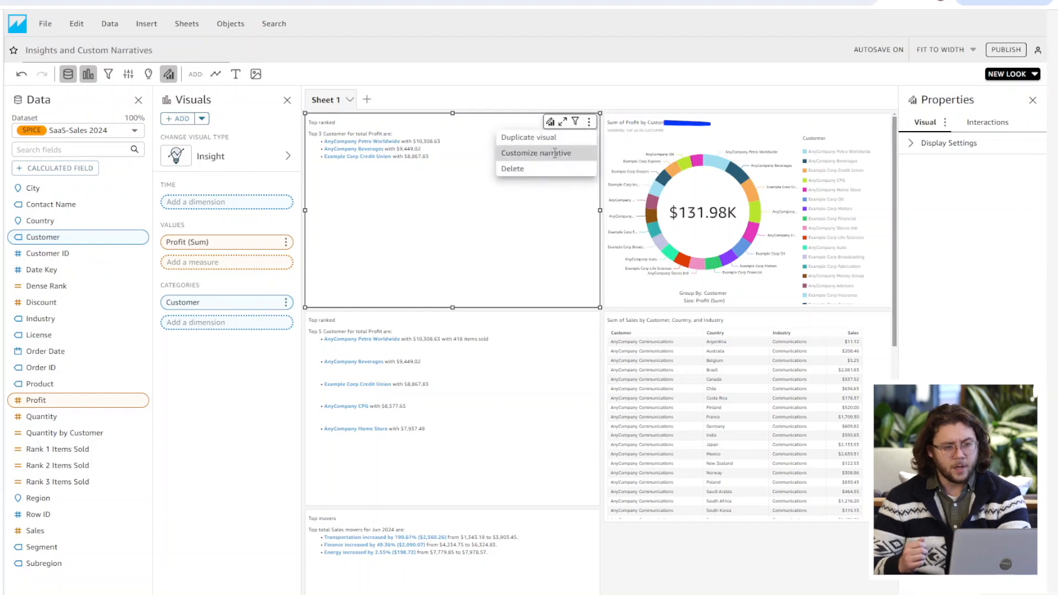
left_click(546, 157)
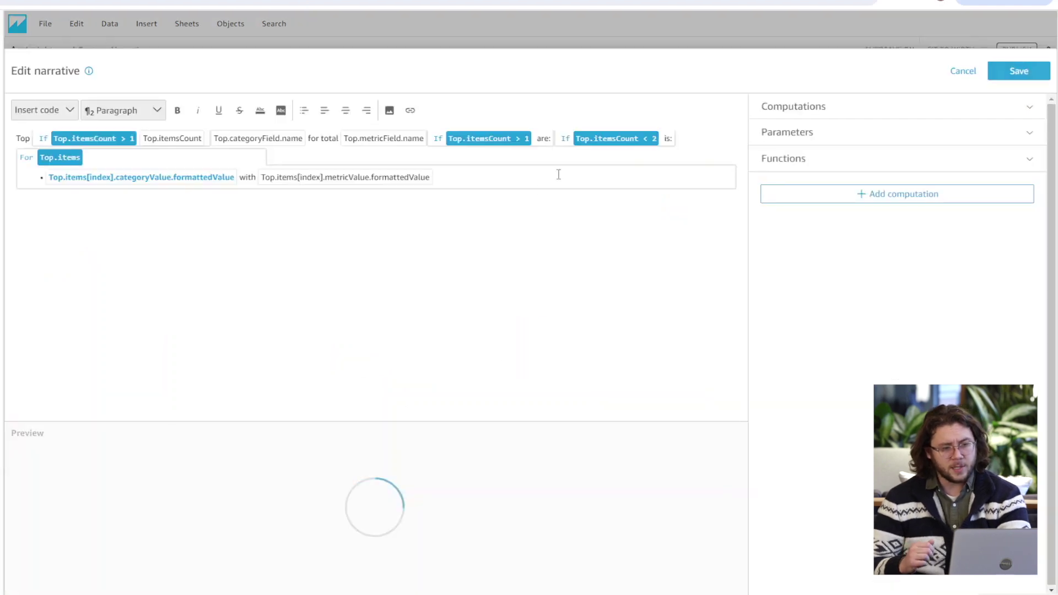
- Insert the Region and Industry parameters into the narrative after the category name
left_click(806, 106)
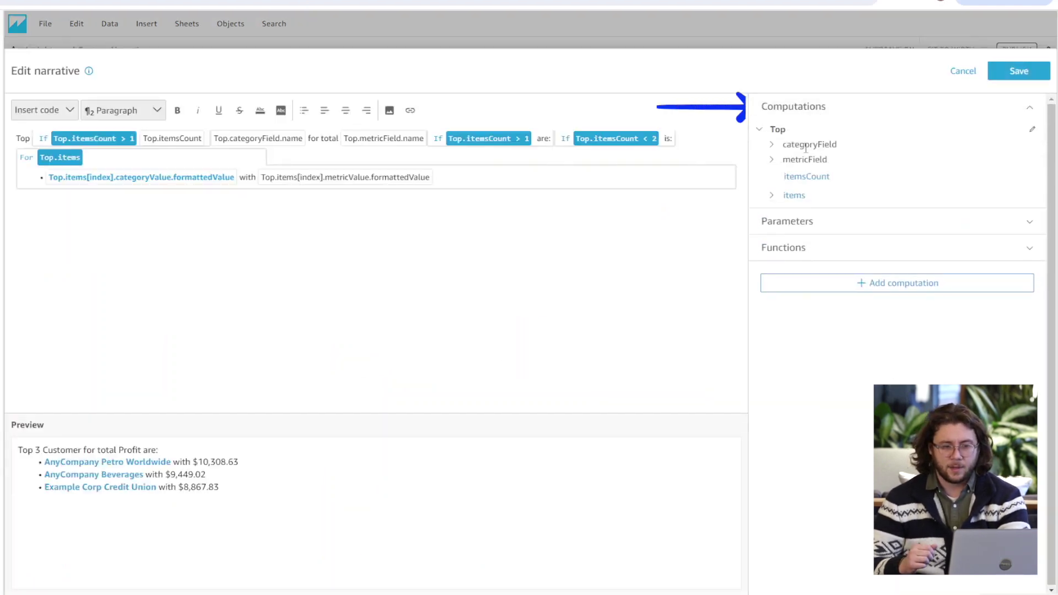
left_click(803, 247)
scroll(808, 261, "down", 3)
scroll(808, 260, "up", 5)
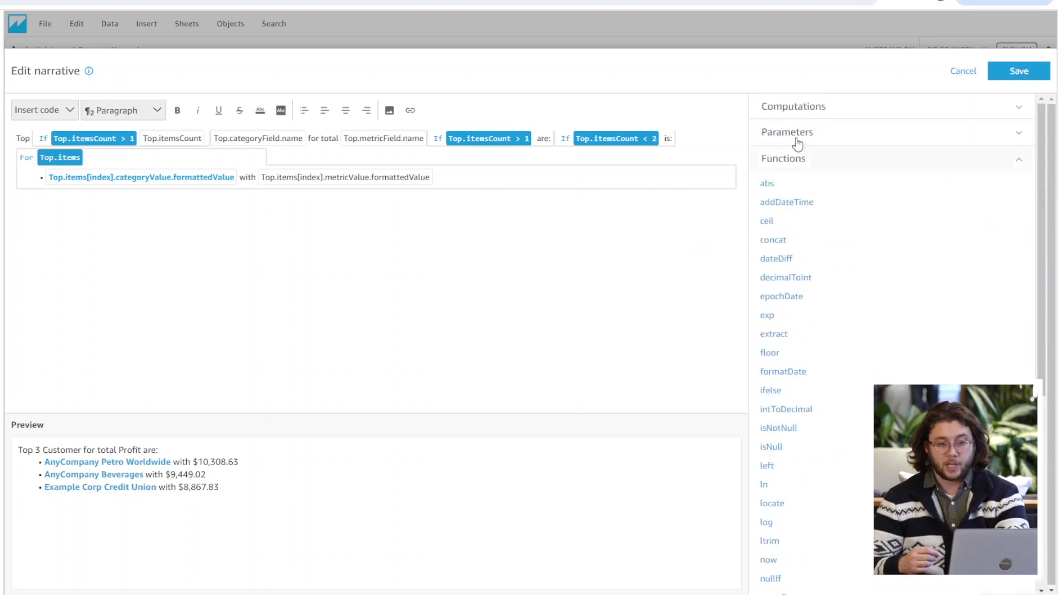
left_click(794, 137)
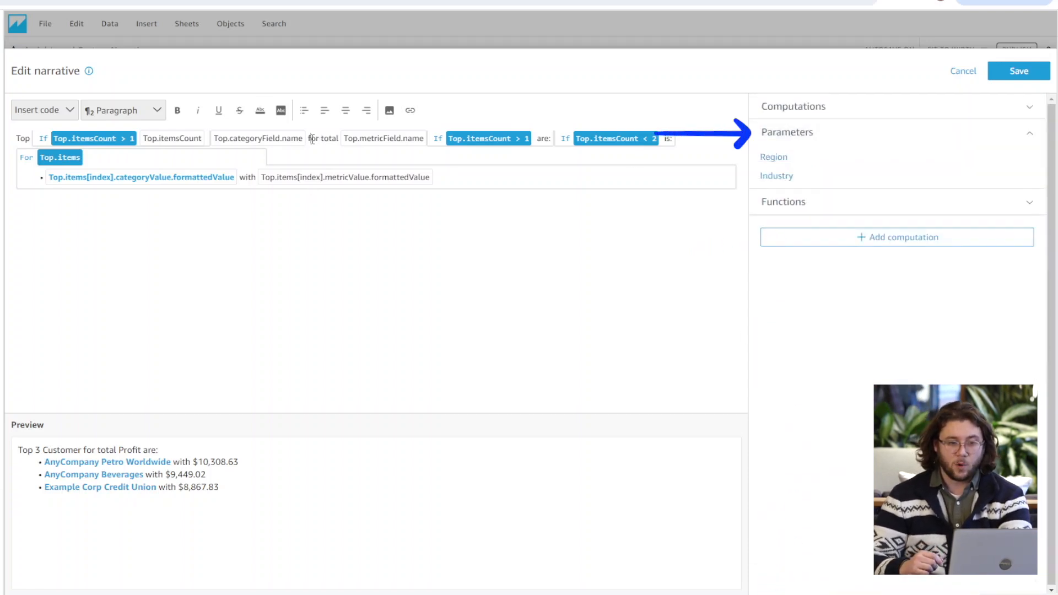
left_click(308, 137)
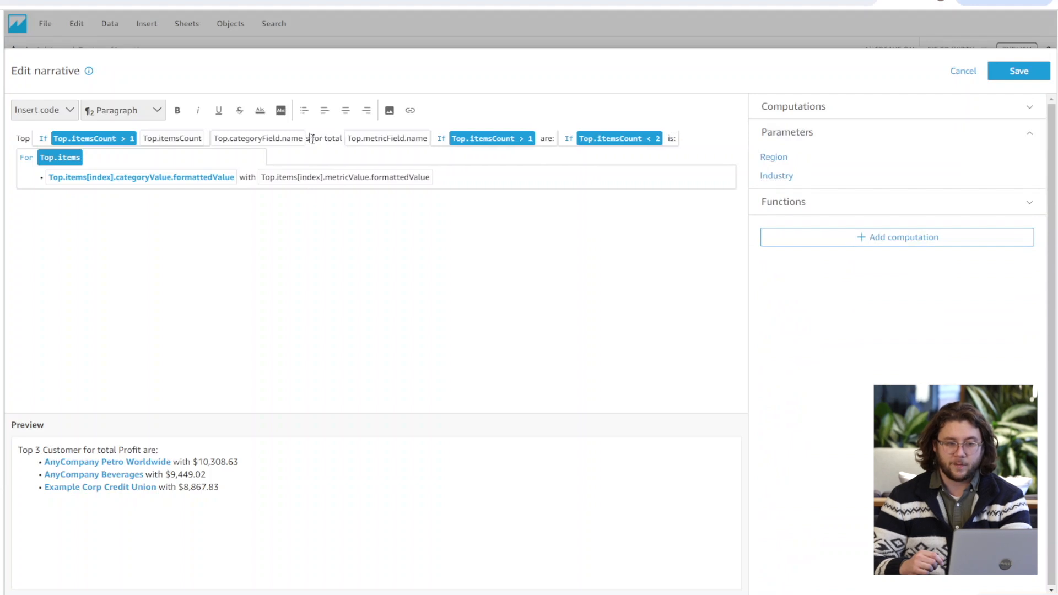
type("s in")
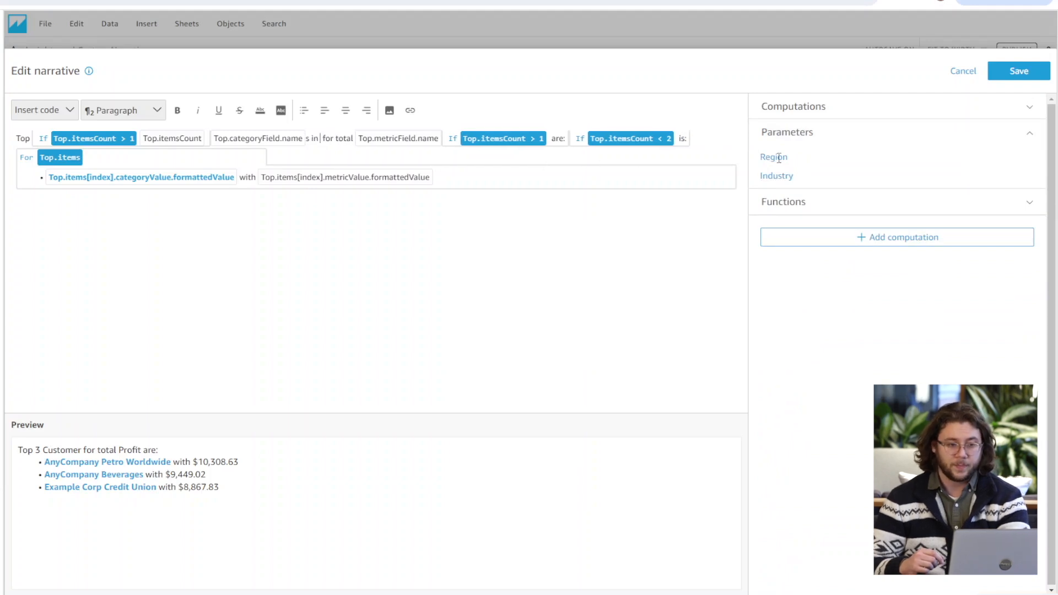
left_click(774, 157)
type("for the in")
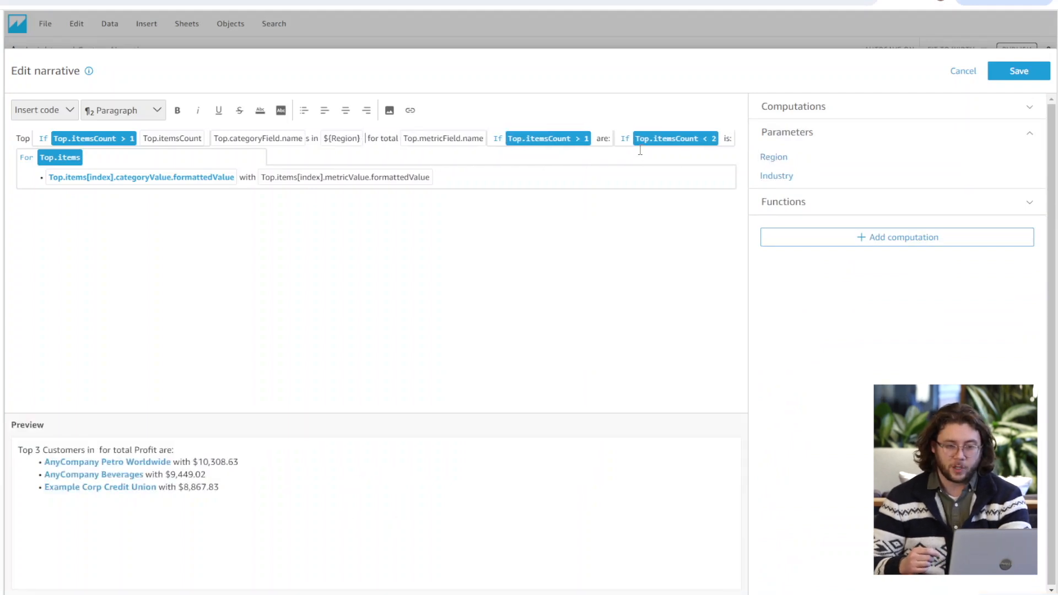
type("dustry for t")
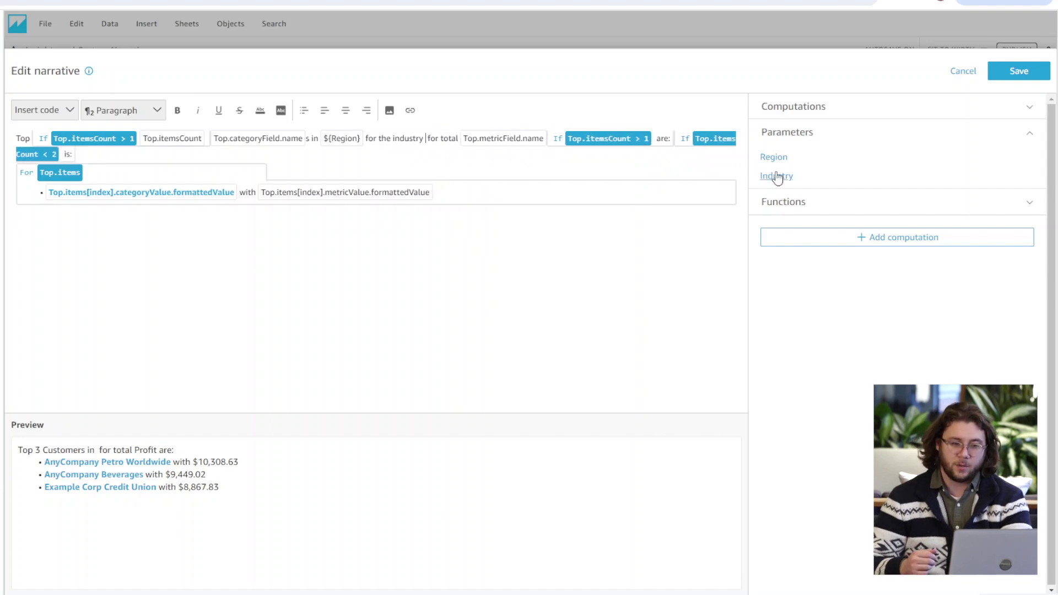
left_click(775, 175)
type("ry ${Industry}")
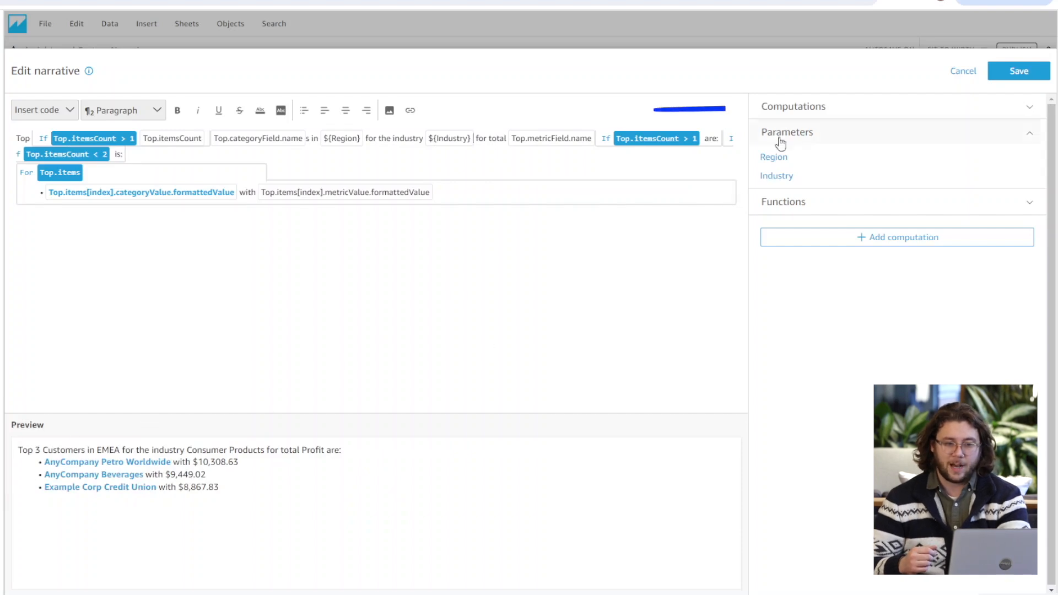
- Bring up the settings of the Top ranked computation
left_click(852, 106)
left_click(1032, 131)
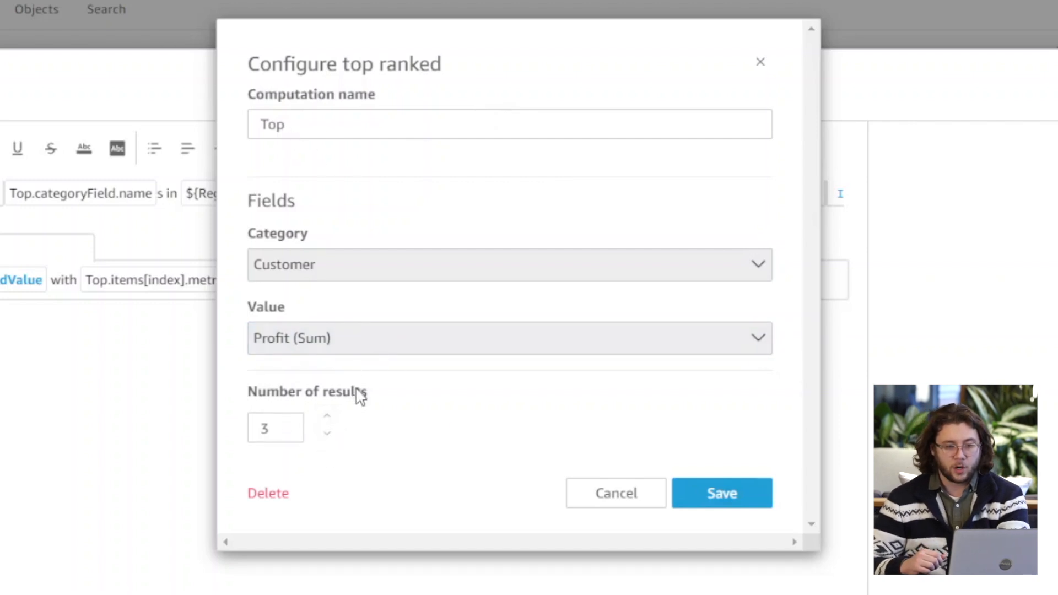
- Set the top-ranked computation to 5 results for Customer by Profit (Sum) and save it
left_click(328, 422)
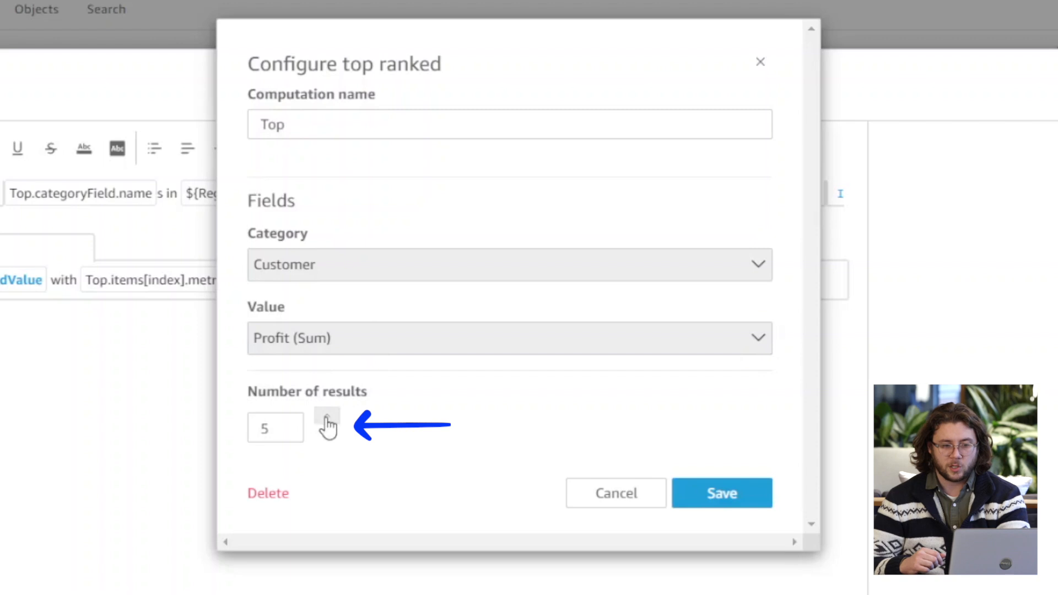
left_click(747, 493)
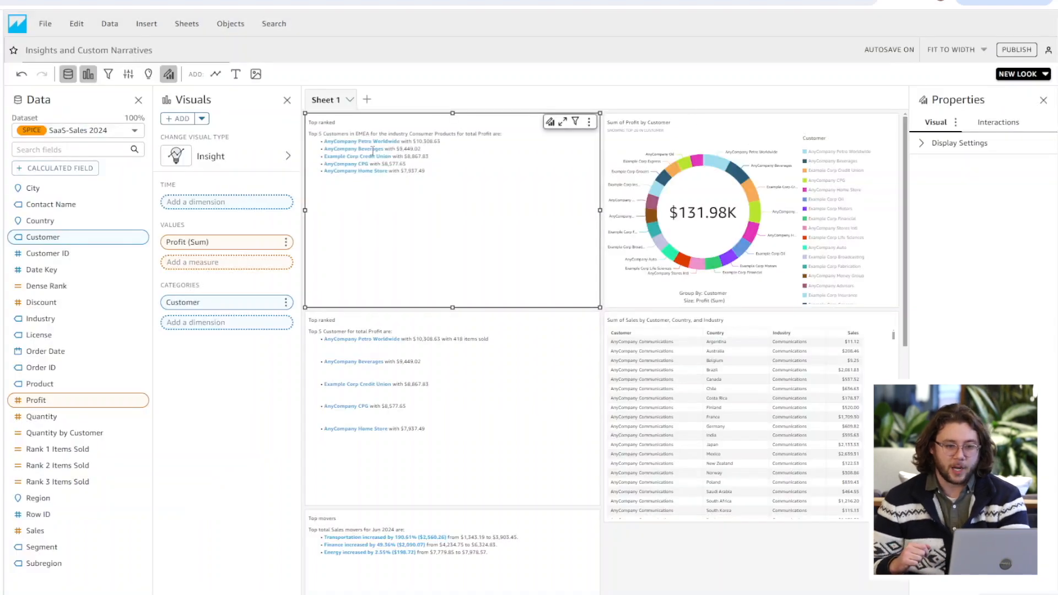
- Add Rank 2 Items Sold to the second insight's values, aggregated as Sum
left_click(462, 355)
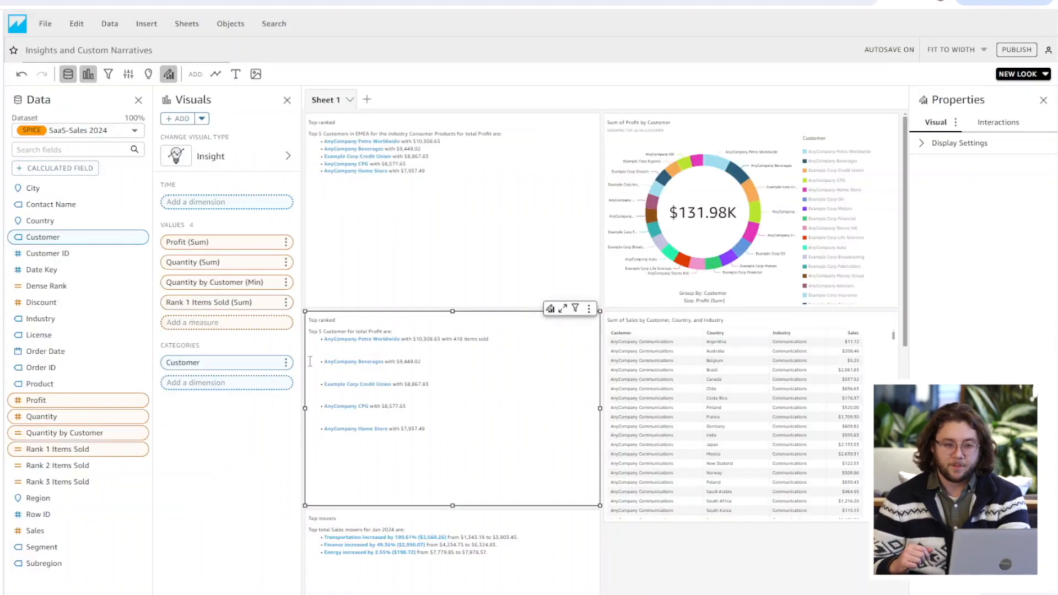
mouse_move(57, 466)
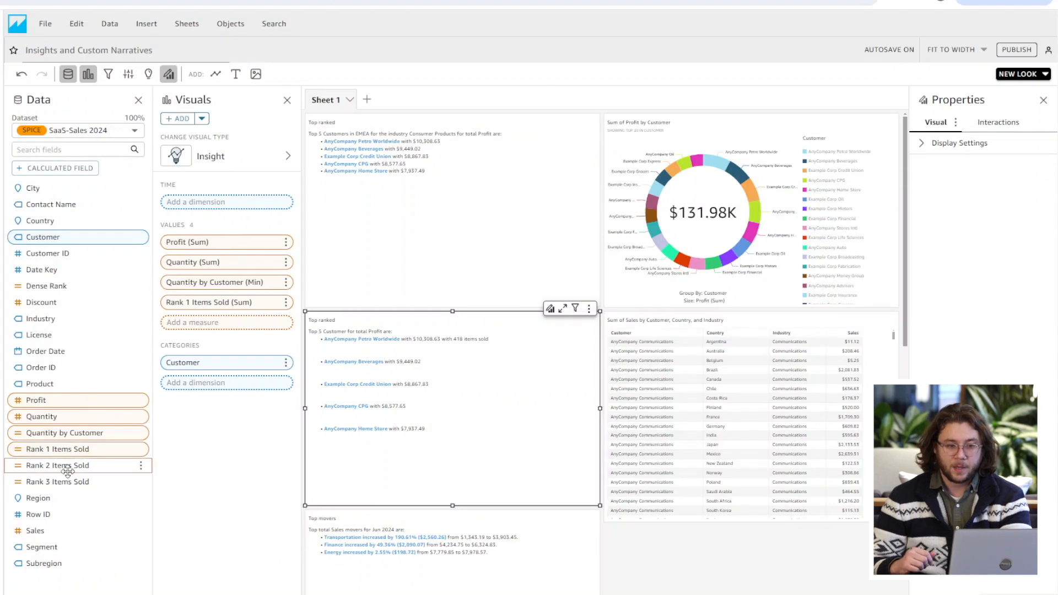
mouse_move(75, 465)
left_mouse_down()
mouse_move(198, 323)
mouse_move(224, 322)
left_mouse_up()
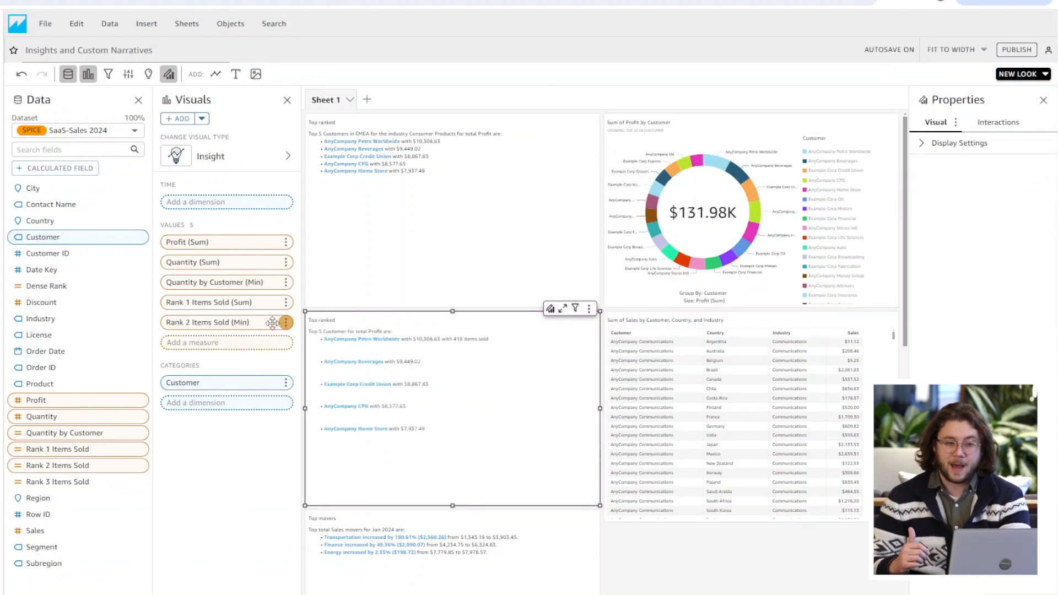
left_click(284, 323)
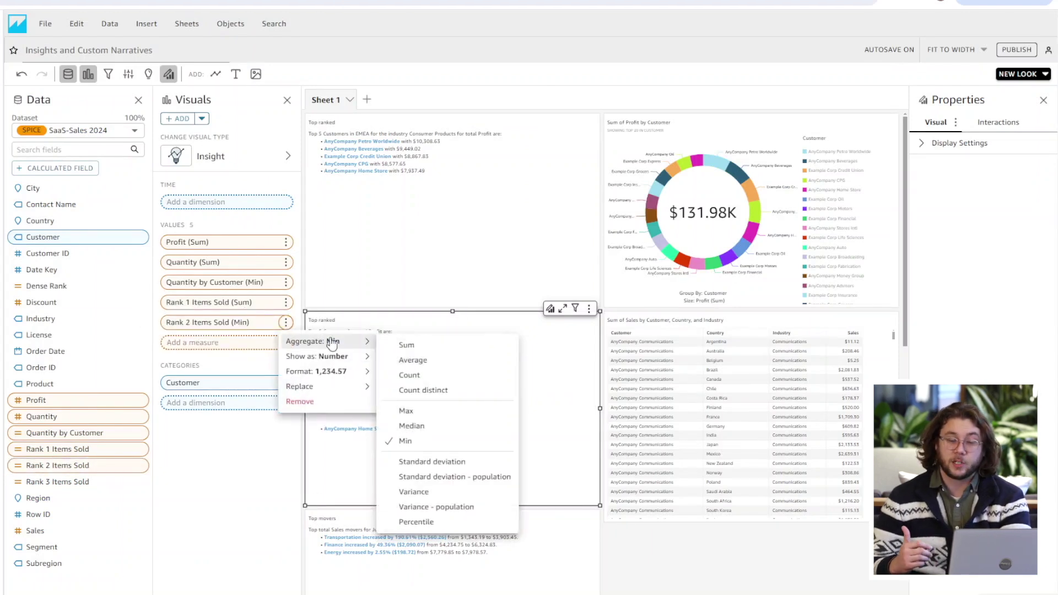
left_click(406, 345)
- Start customizing the second insight's narrative
left_click(589, 310)
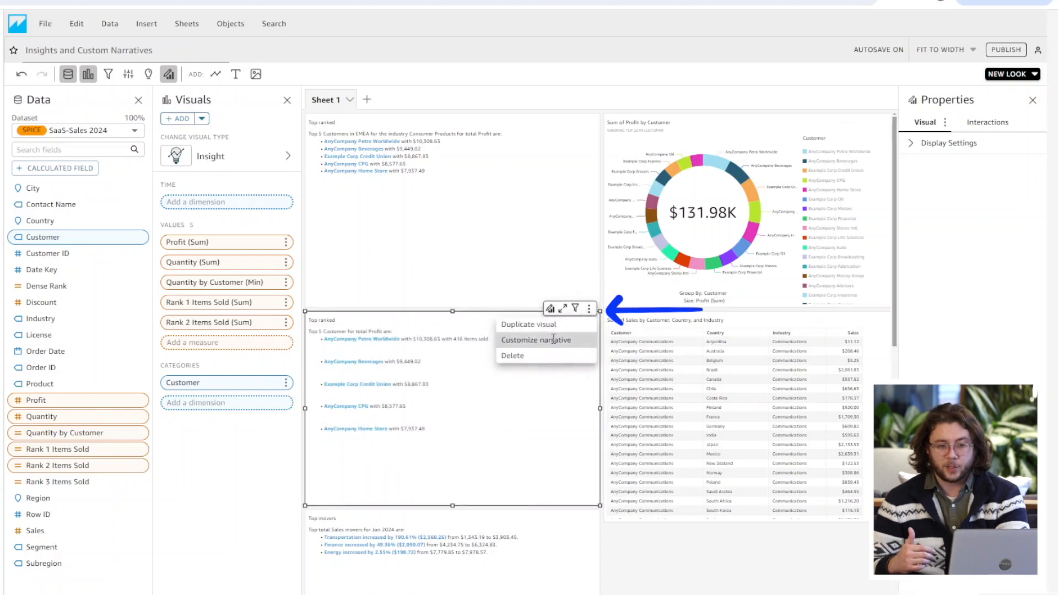
left_click(538, 339)
- Add a Total aggregation computation named Rank2 on Rank 2 Items Sold (Sum)
left_click(843, 194)
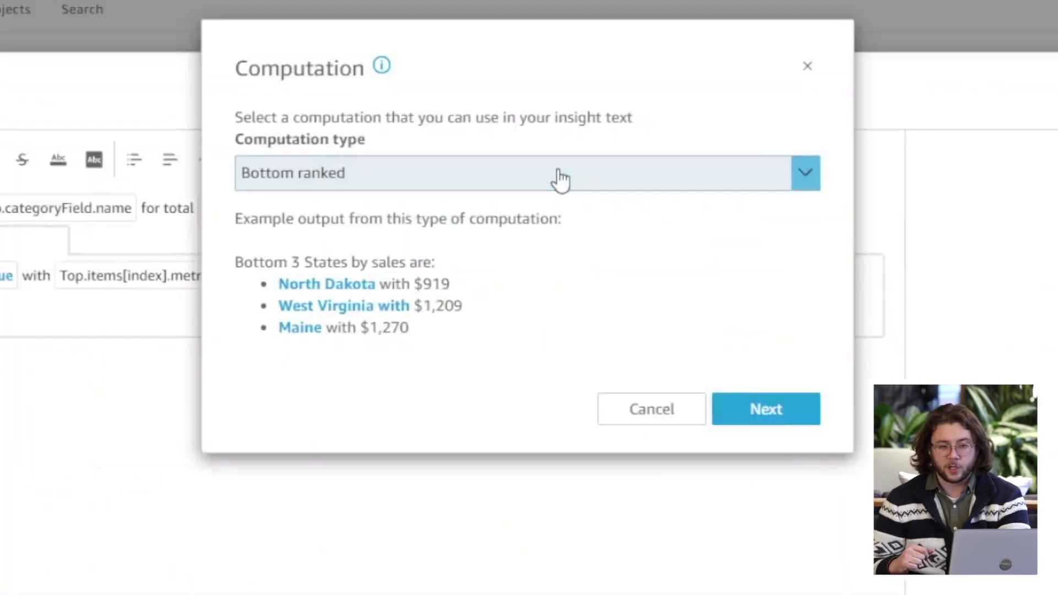
left_click(560, 173)
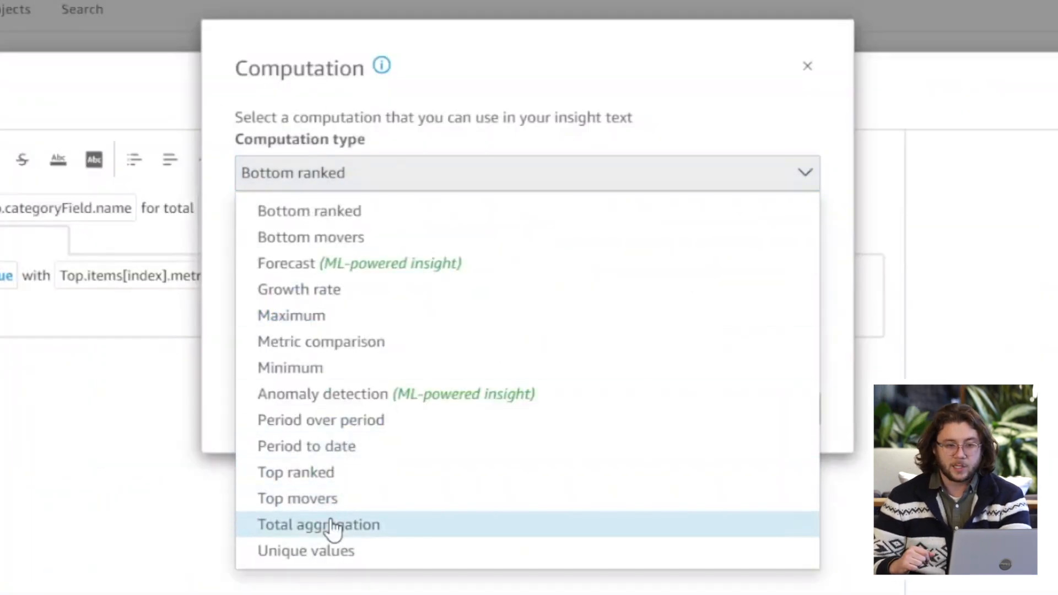
left_click(331, 526)
left_click(768, 330)
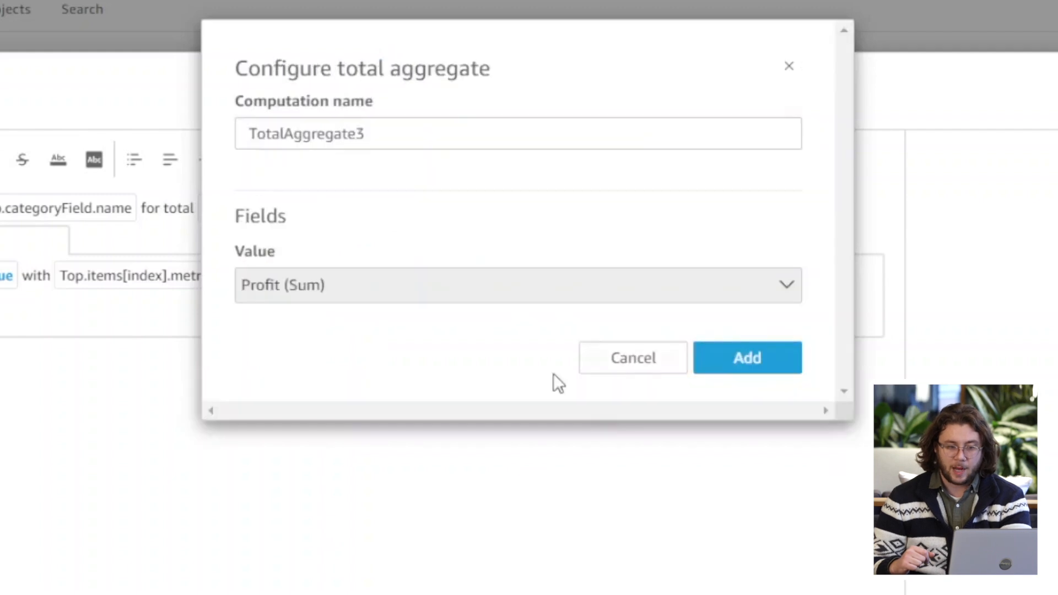
double_click(374, 135)
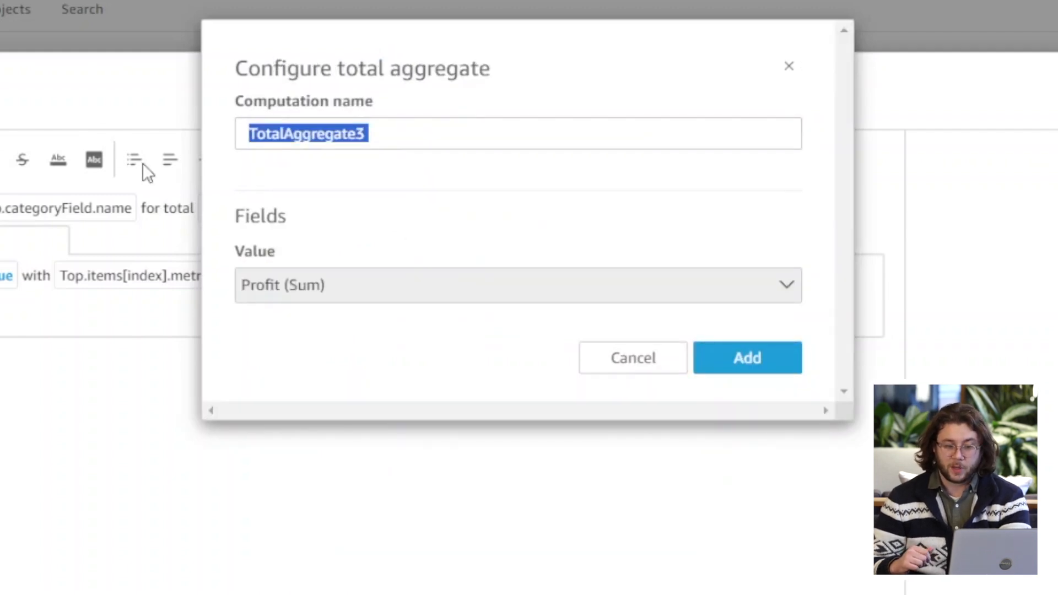
type("Rank2")
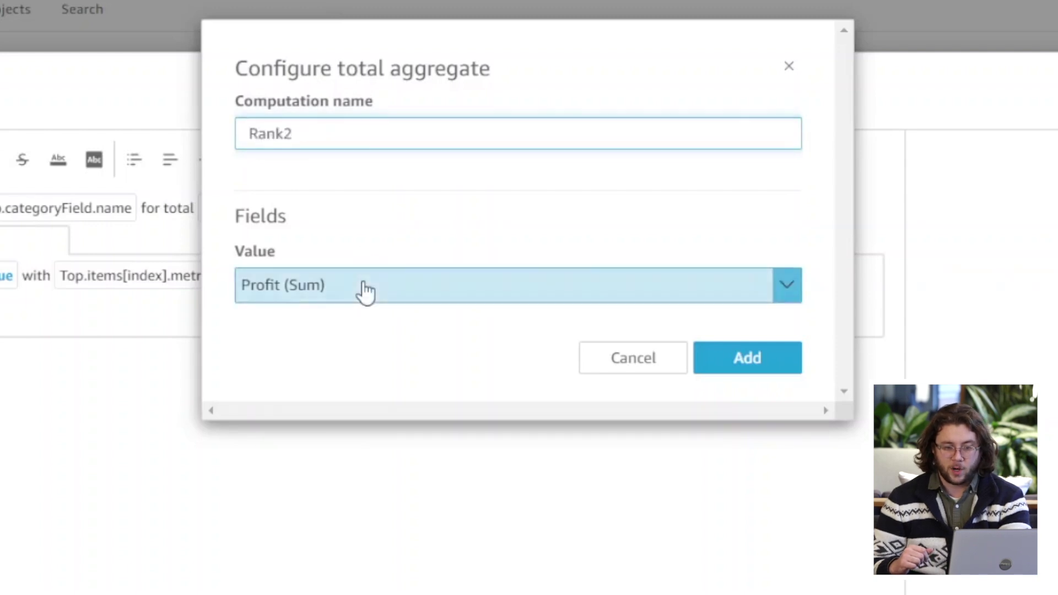
left_click(363, 285)
left_click(355, 440)
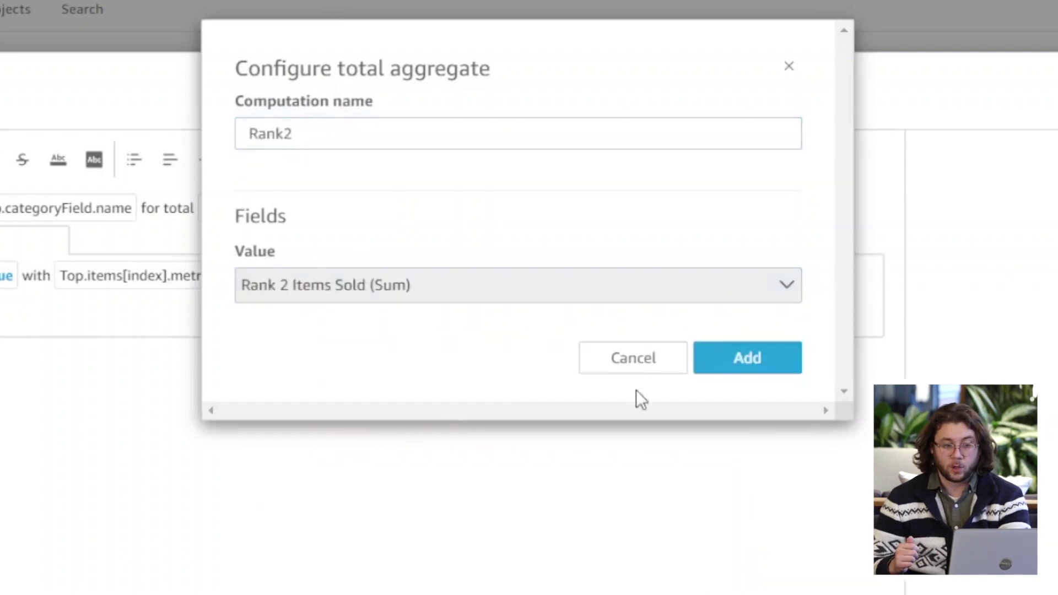
left_click(736, 357)
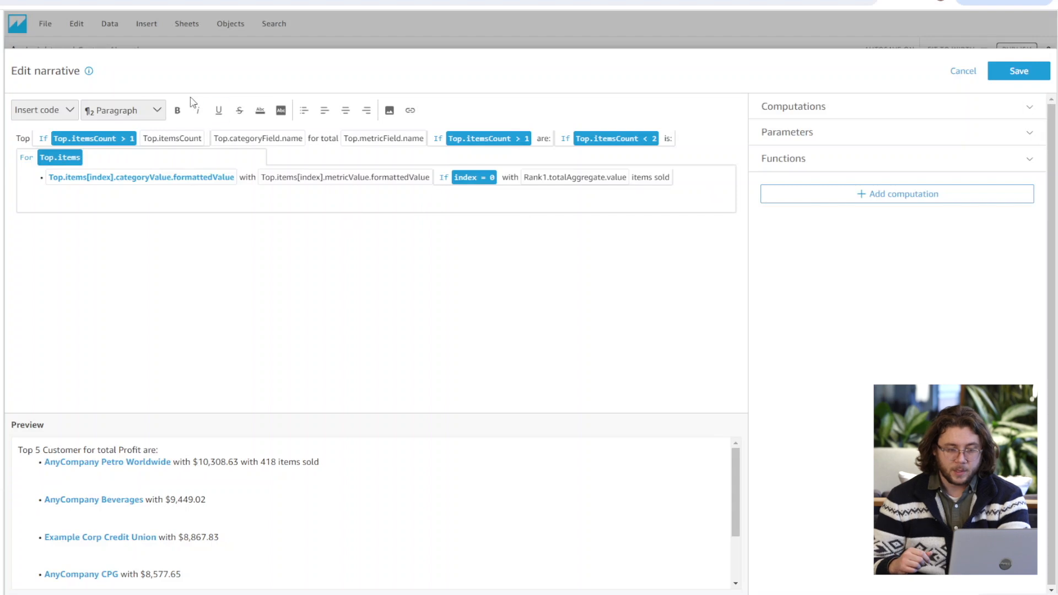
- Insert an If block with condition index = 1 and clear its placeholder
left_click(44, 110)
left_click(58, 158)
type("index = 1")
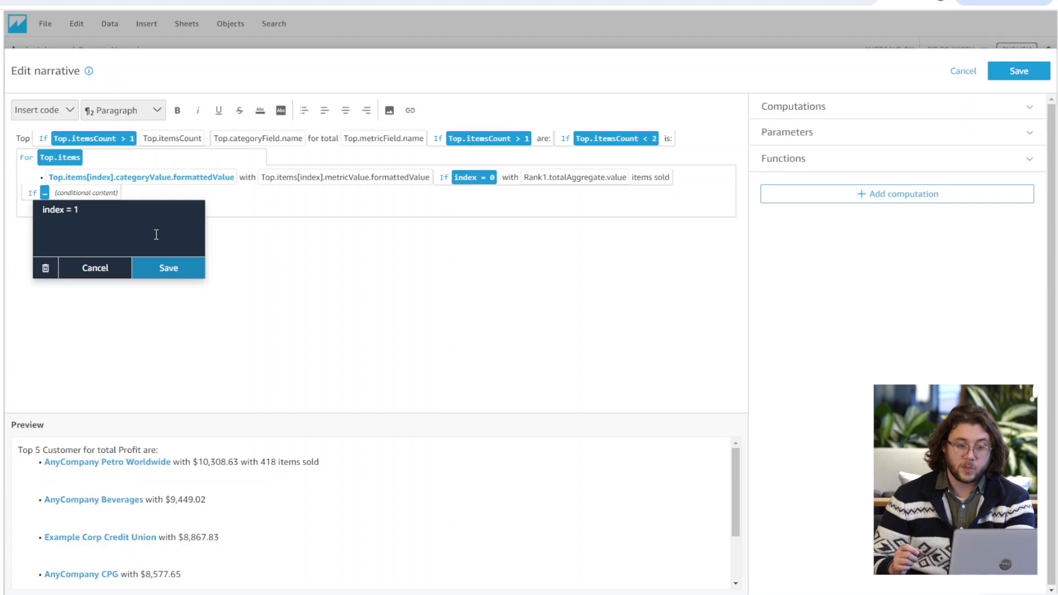
left_click(168, 268)
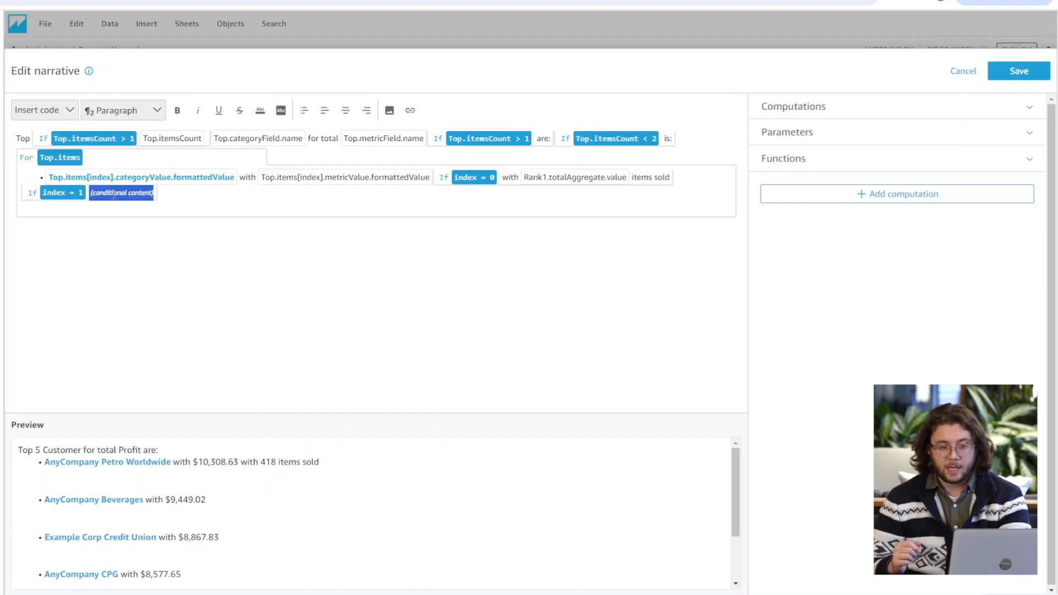
key("BackSpace")
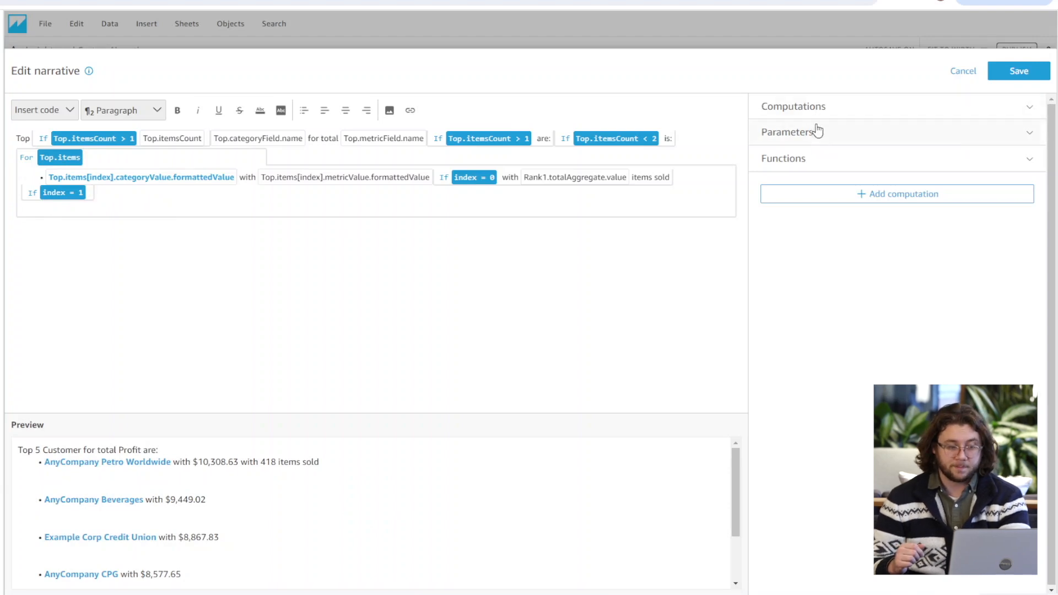
- Insert Rank2's totalAggregate value inside the condition
left_click(794, 106)
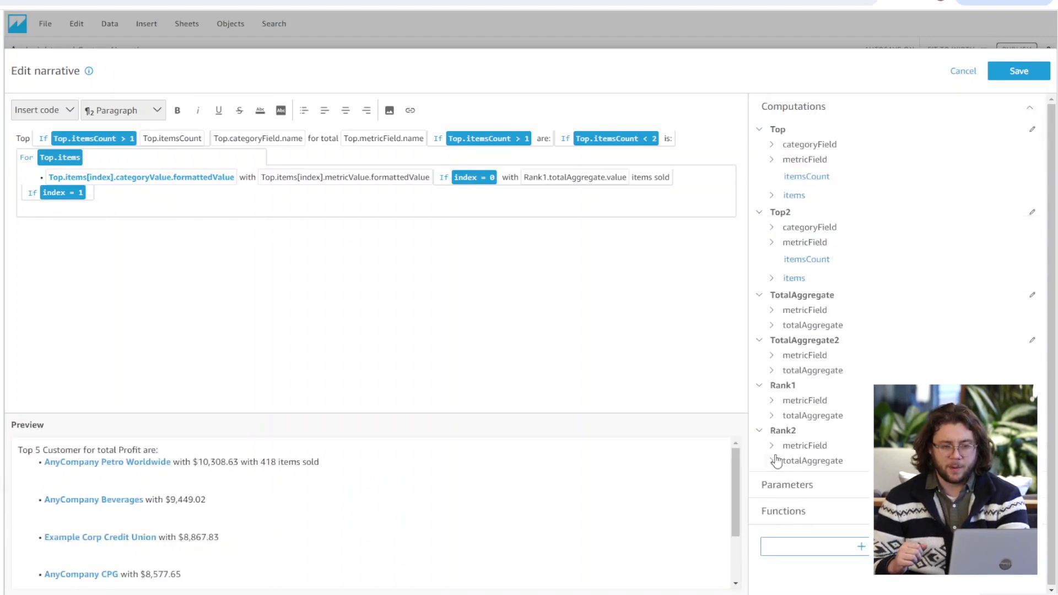
left_click(772, 447)
left_click(788, 514)
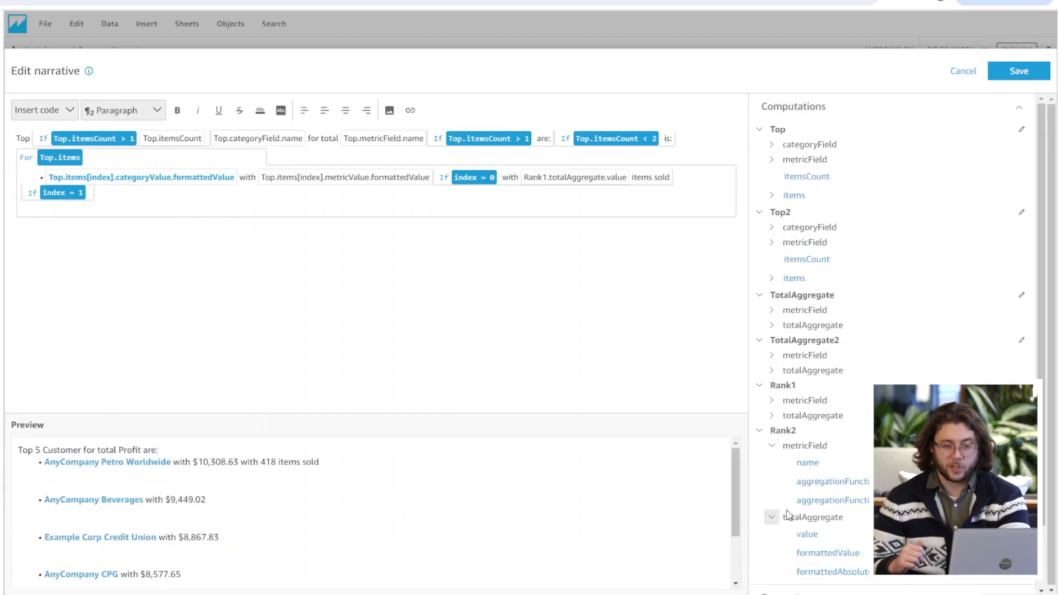
left_click(806, 535)
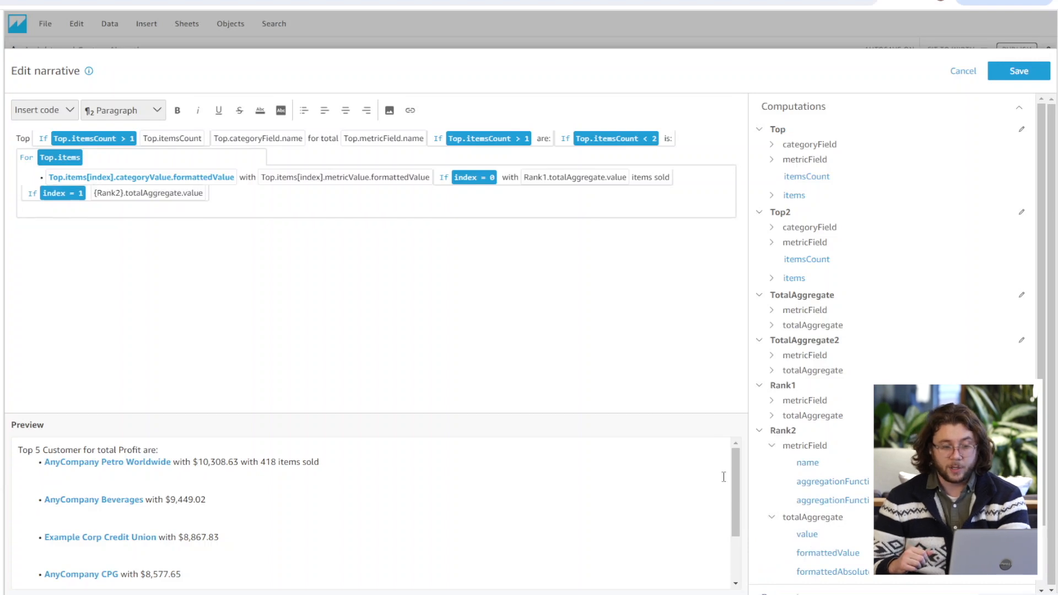